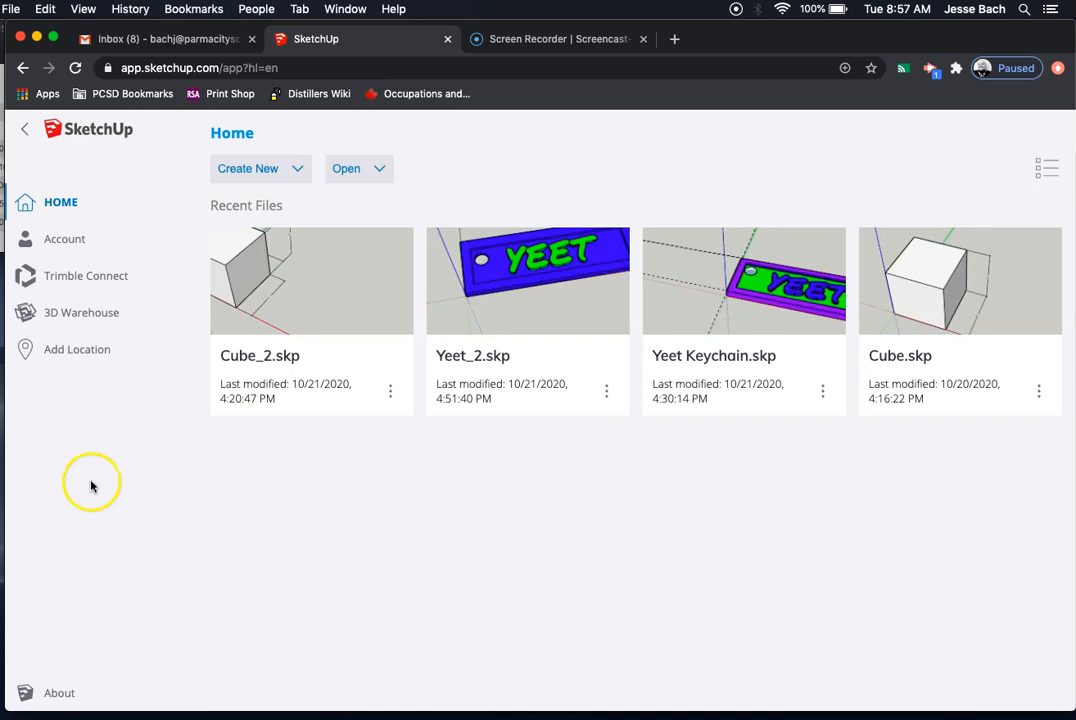
Create a new model from the Simple Template - Feet and Inches and erase the default human figure.
left_click(253, 169)
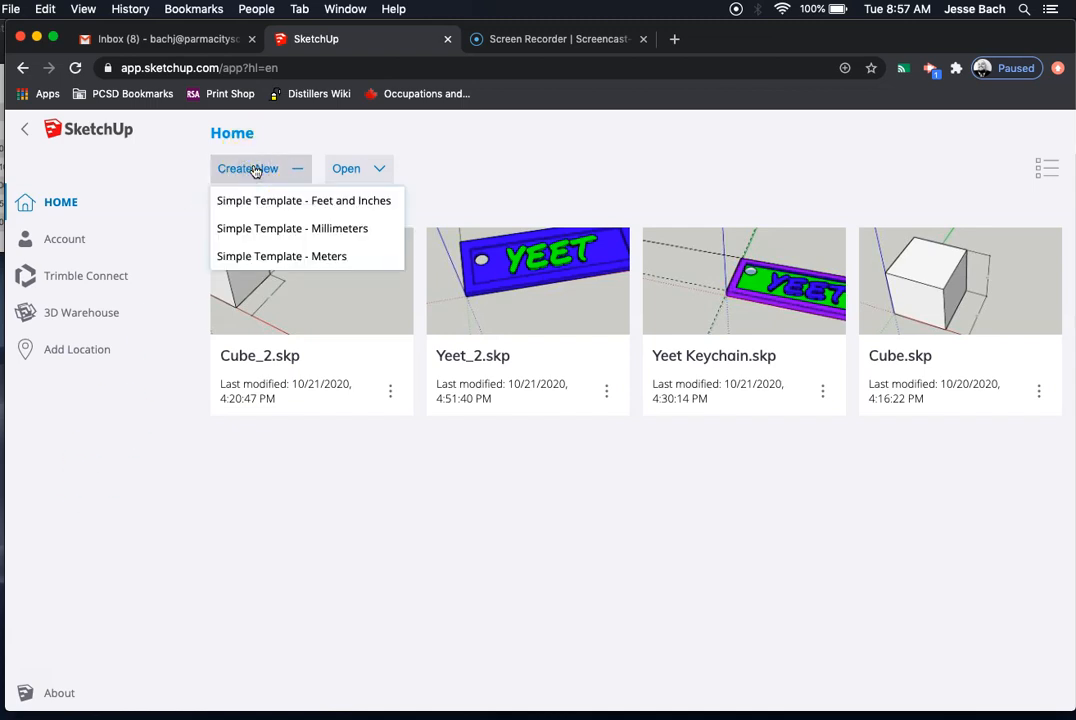
left_click(256, 201)
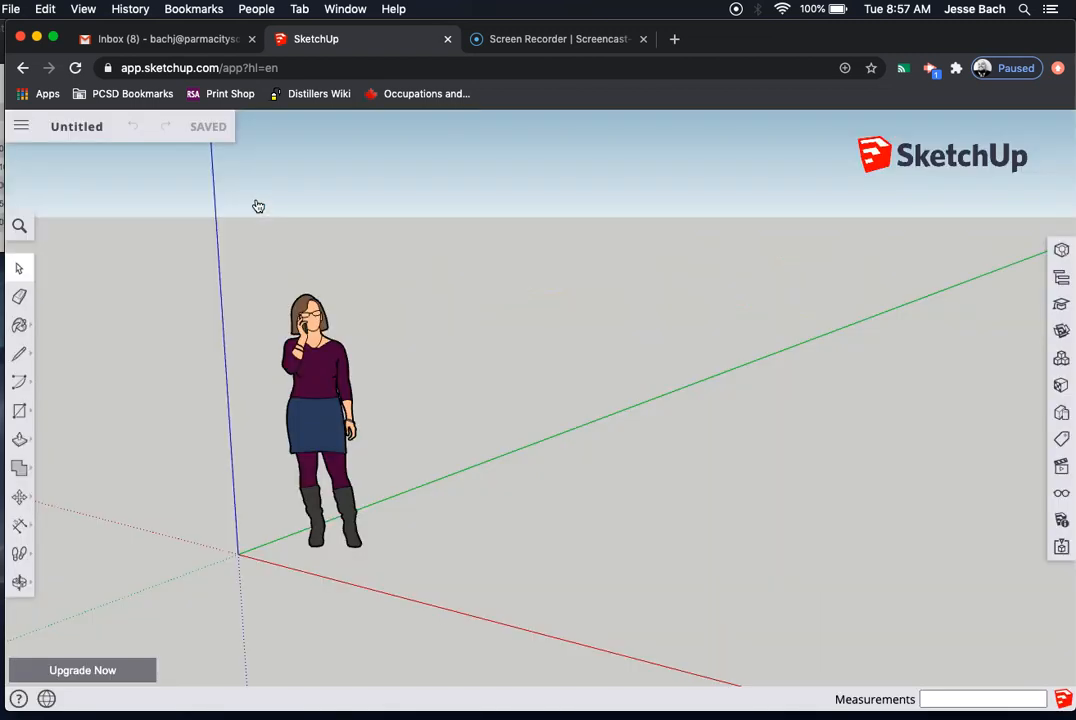
left_click(307, 360)
right_click(305, 368)
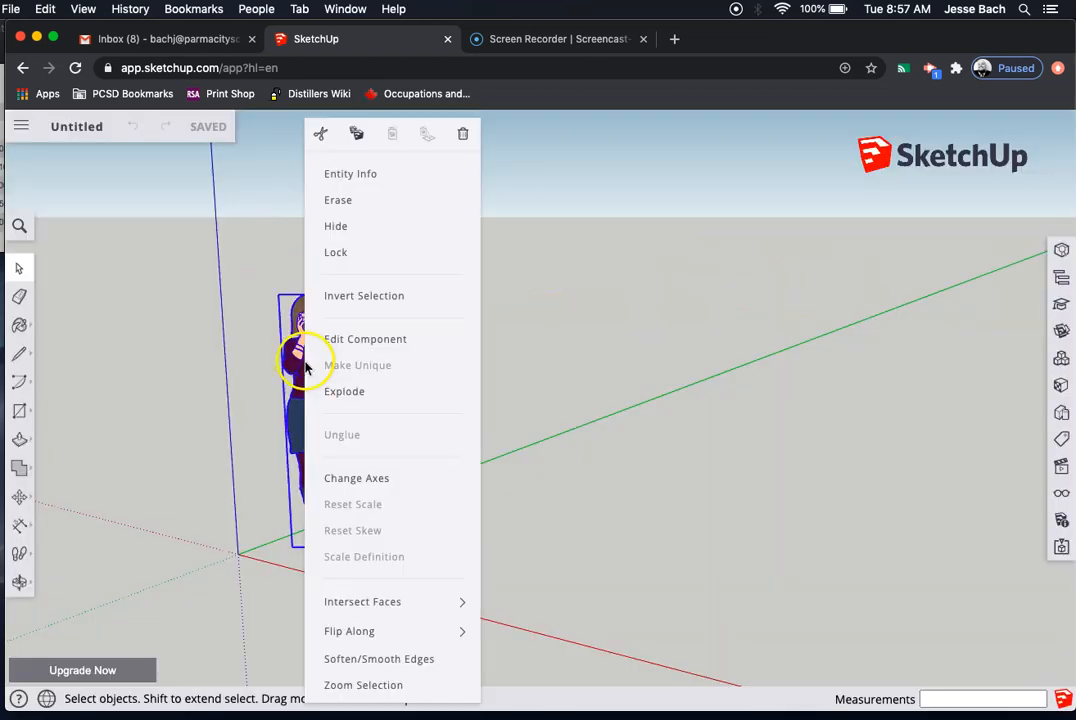
left_click(338, 200)
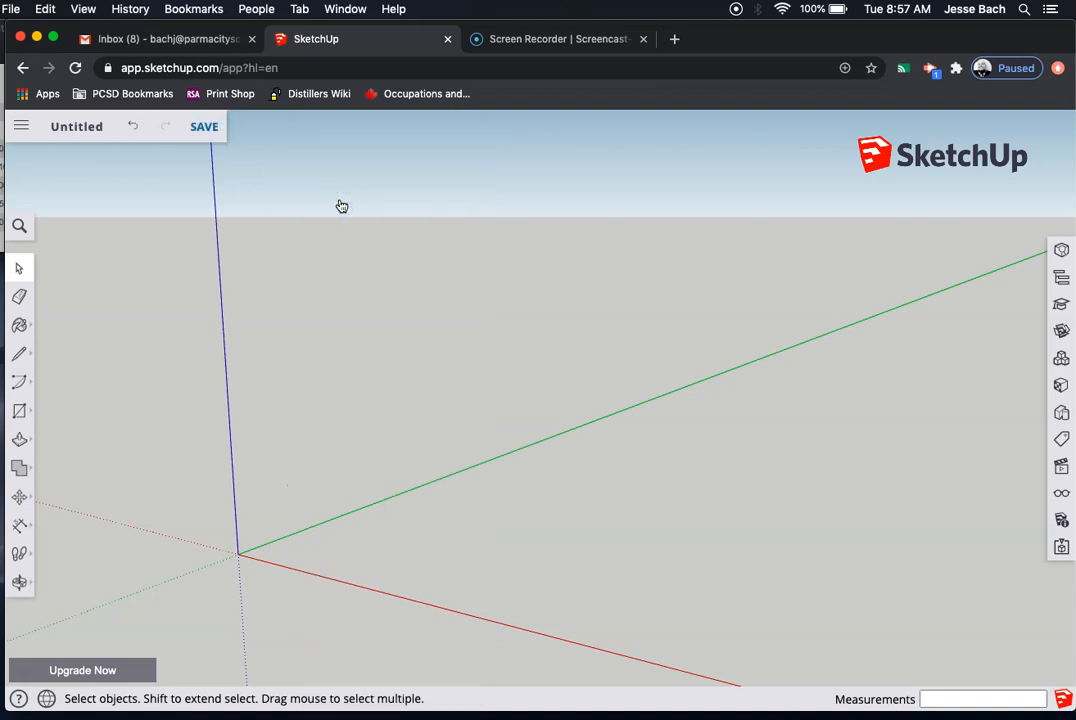
Draw a 3 by 1 inch rectangle on the ground plane, starting at the origin with the 3-inch side along the red axis.
left_click(19, 410)
left_click(58, 343)
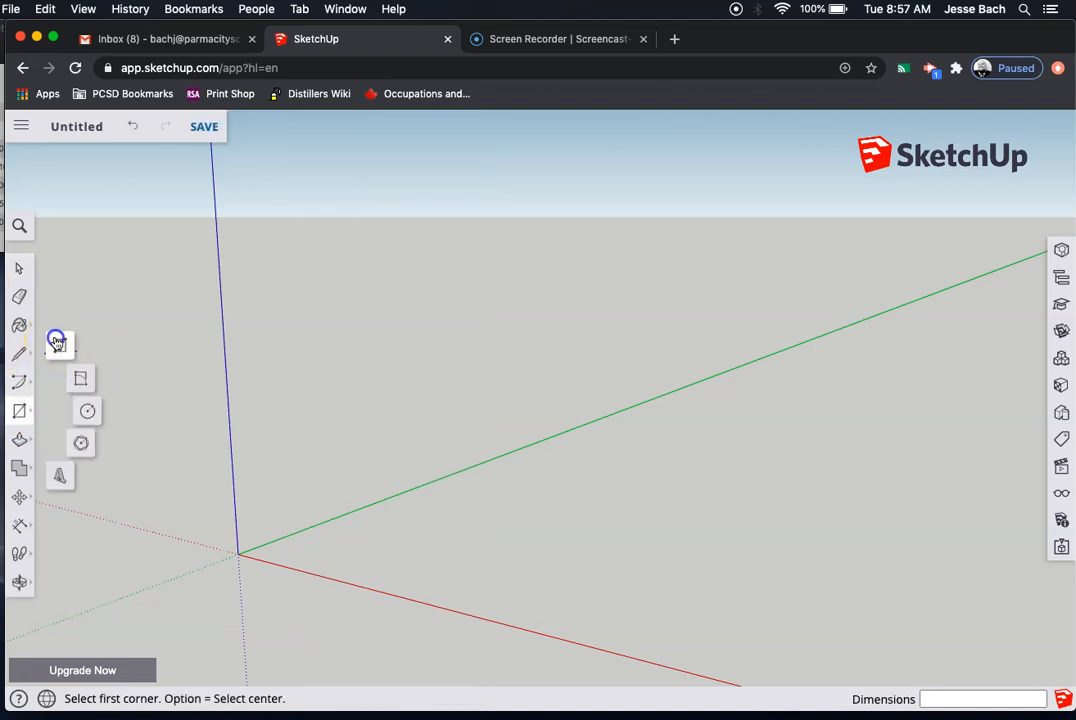
left_click(237, 553)
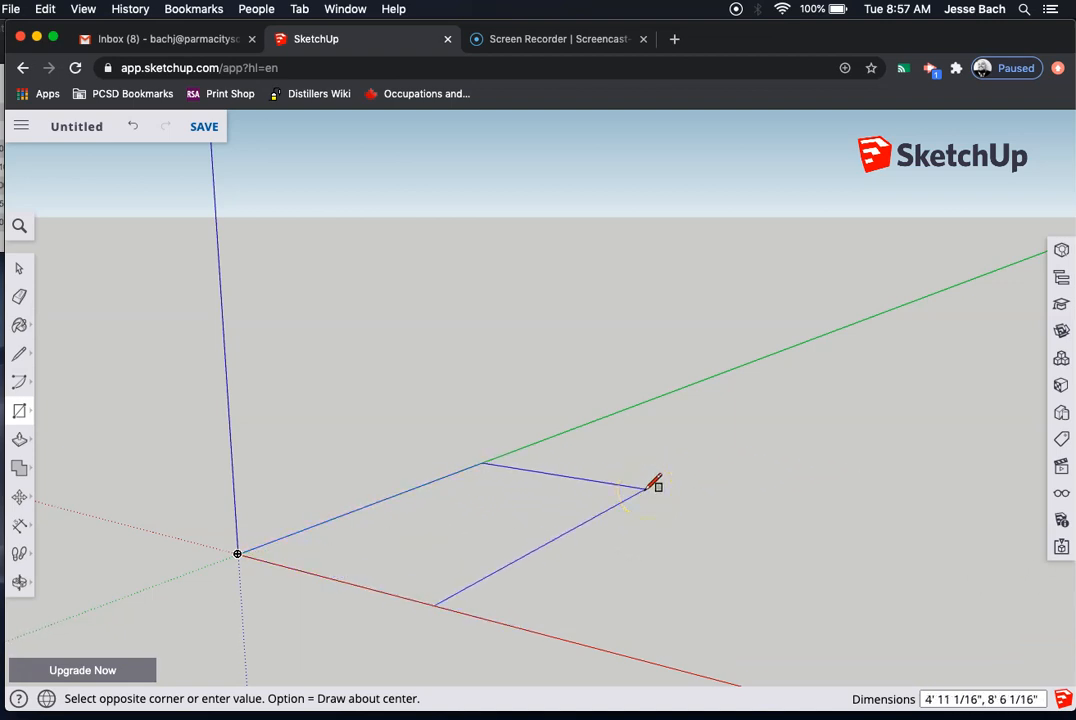
type("3")
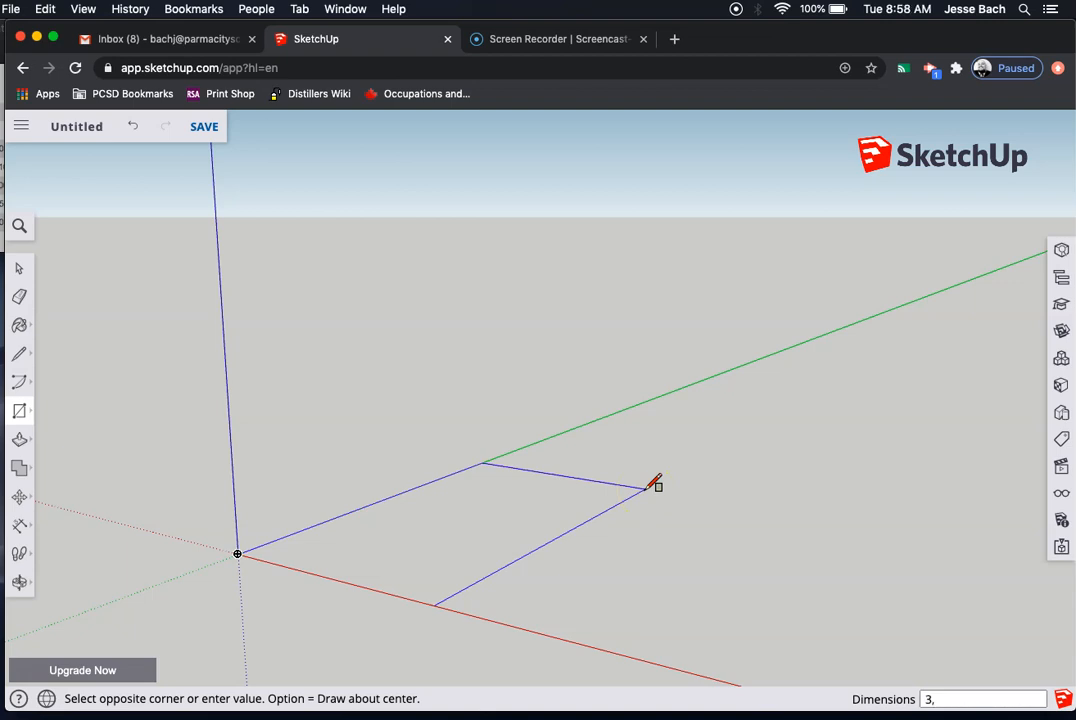
type(", 1")
key("Return")
Push/Pull the rectangle up 3/4" to form a solid block.
scroll(208, 580, "up", 5)
scroll(270, 471, "up", 4)
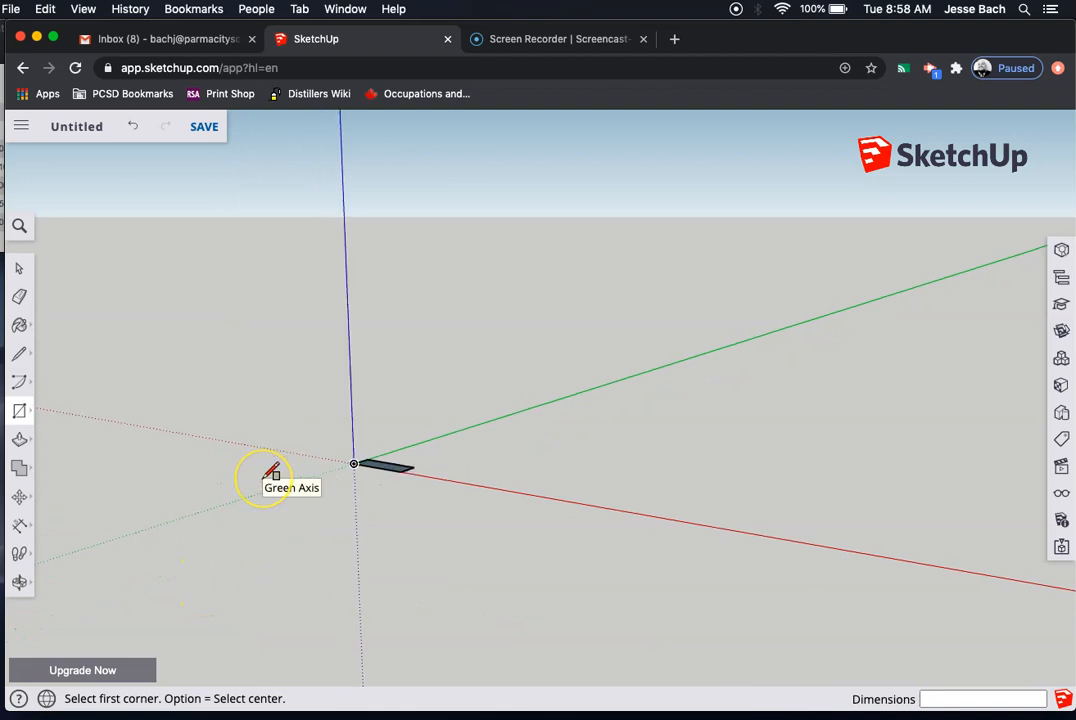
scroll(414, 404, "up", 4)
scroll(414, 404, "down", 2)
scroll(416, 404, "up", 2)
scroll(416, 404, "down", 3)
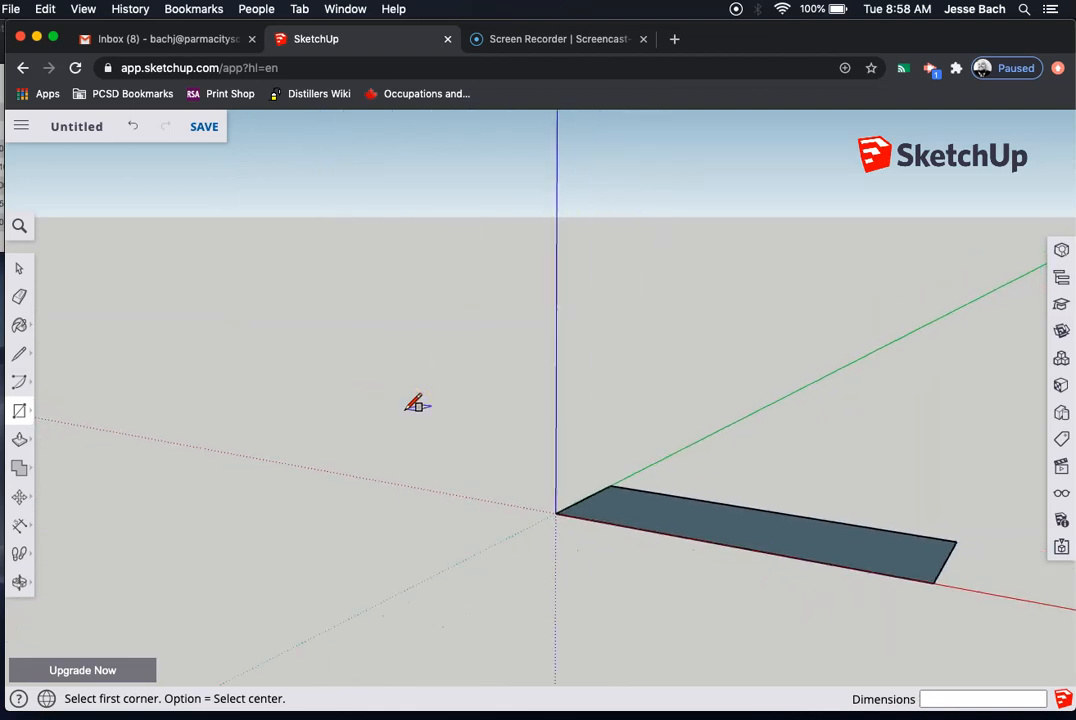
left_click(197, 440)
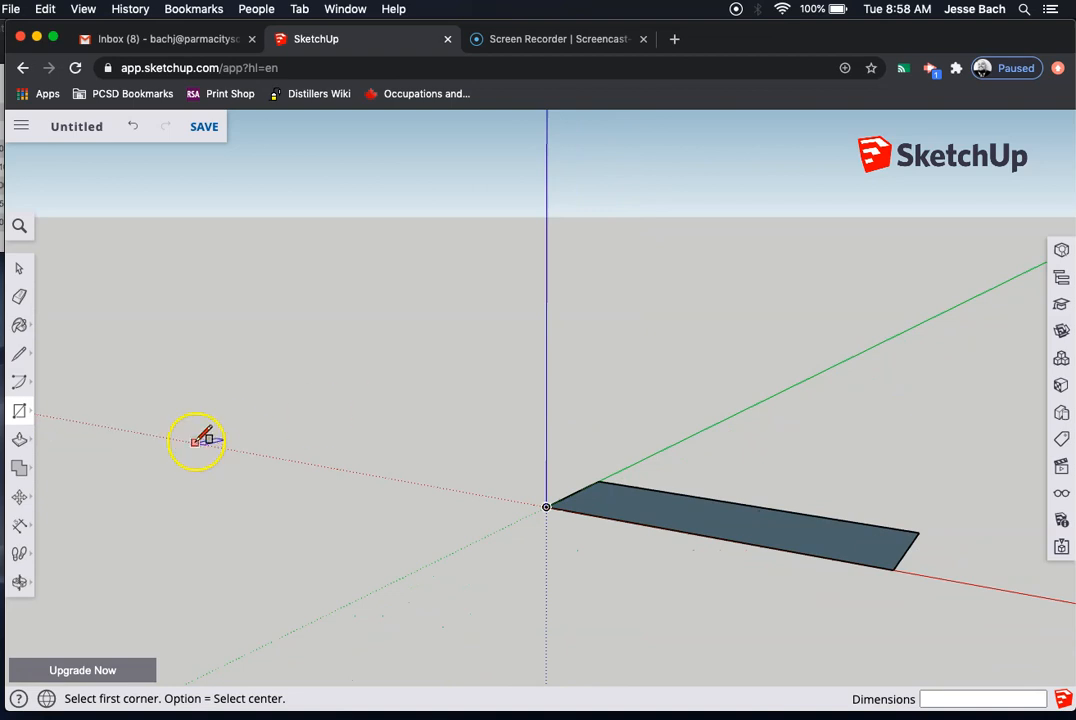
left_click(19, 441)
left_click(60, 406)
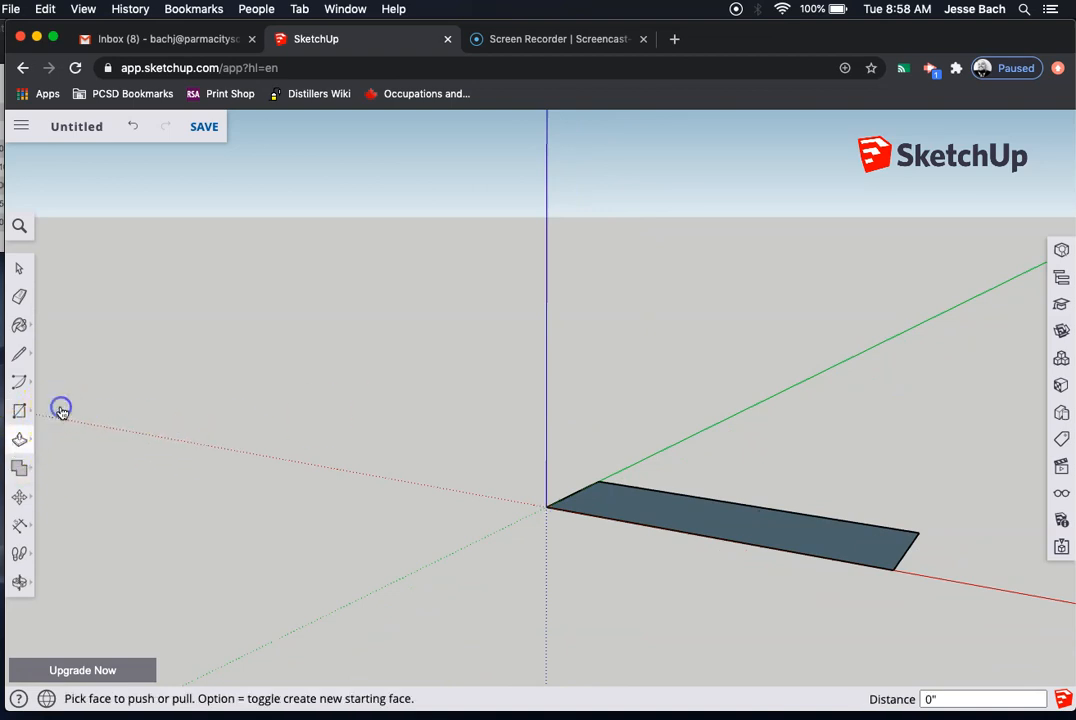
left_click(636, 505)
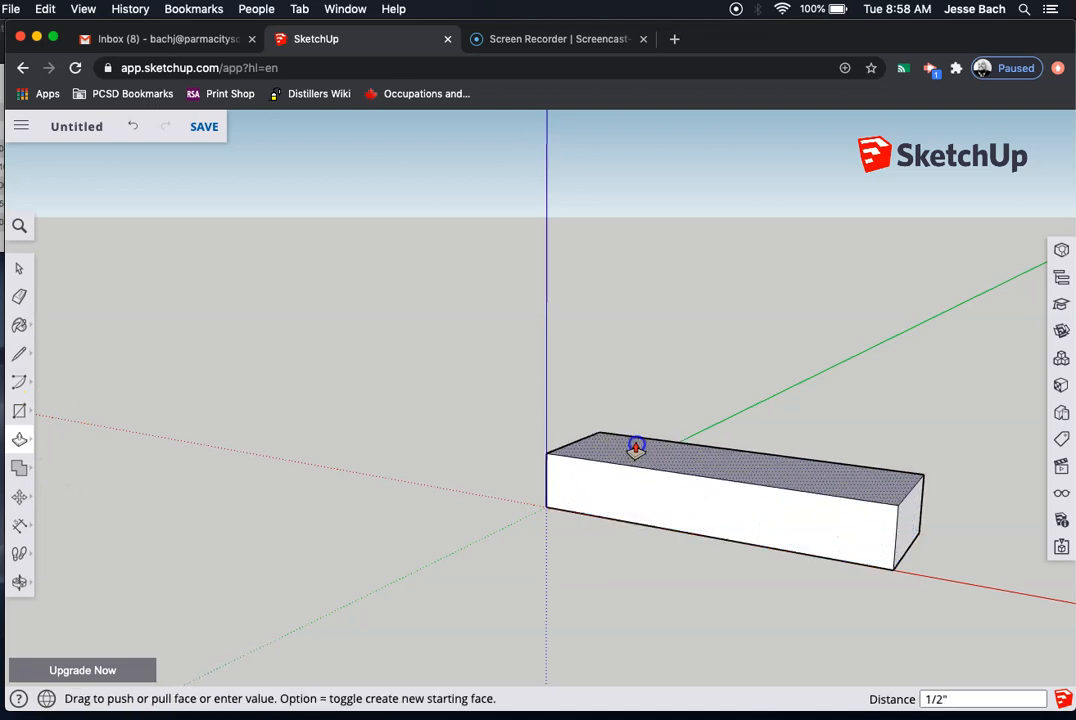
left_click(634, 426)
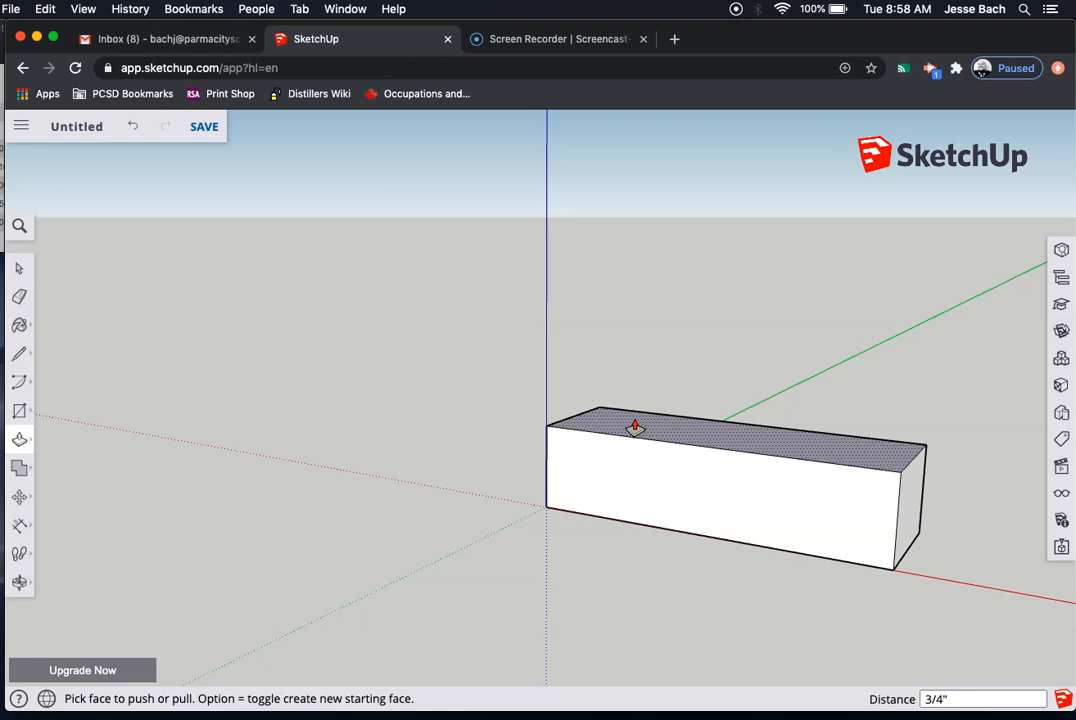
Draw a slanted channel profile with lines on the block's end face, open to its upper edge, with a bottom line about 1/2" long.
left_click(19, 580)
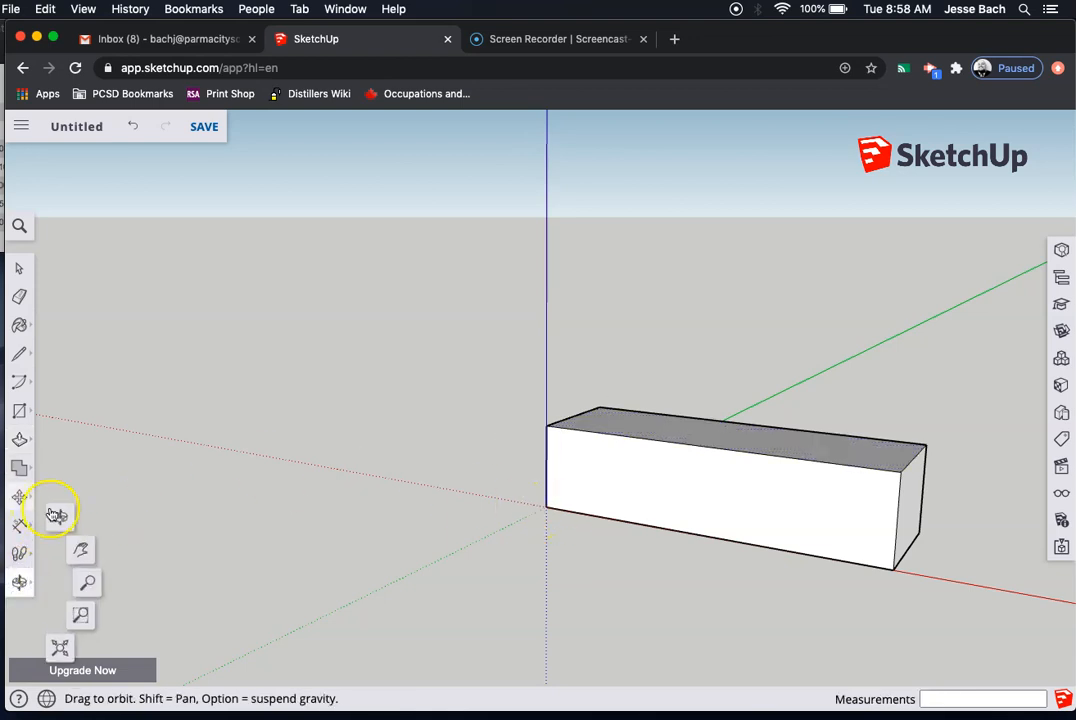
left_click(62, 517)
left_click_drag(817, 483, 389, 390)
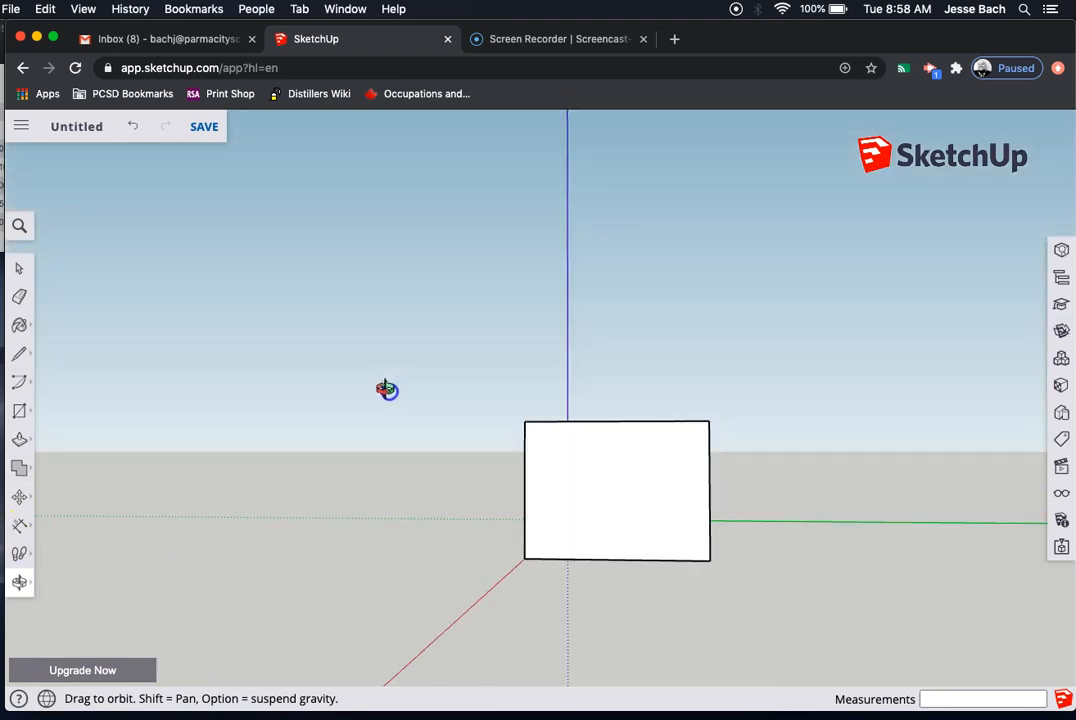
left_click(468, 447)
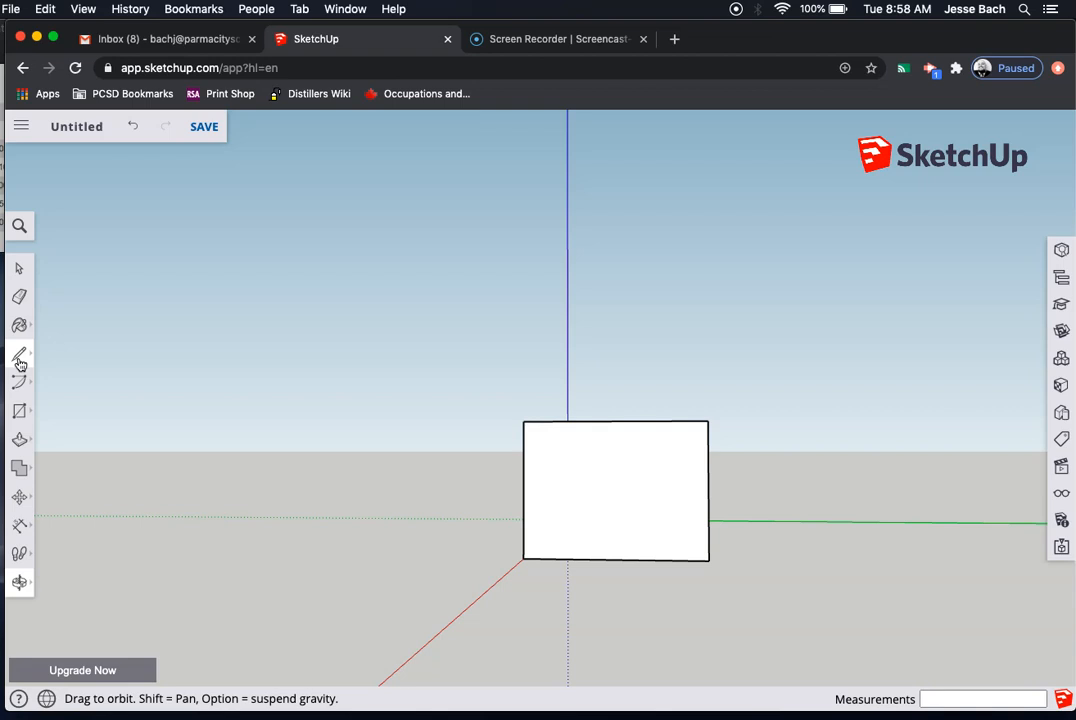
left_click(19, 357)
left_click(56, 340)
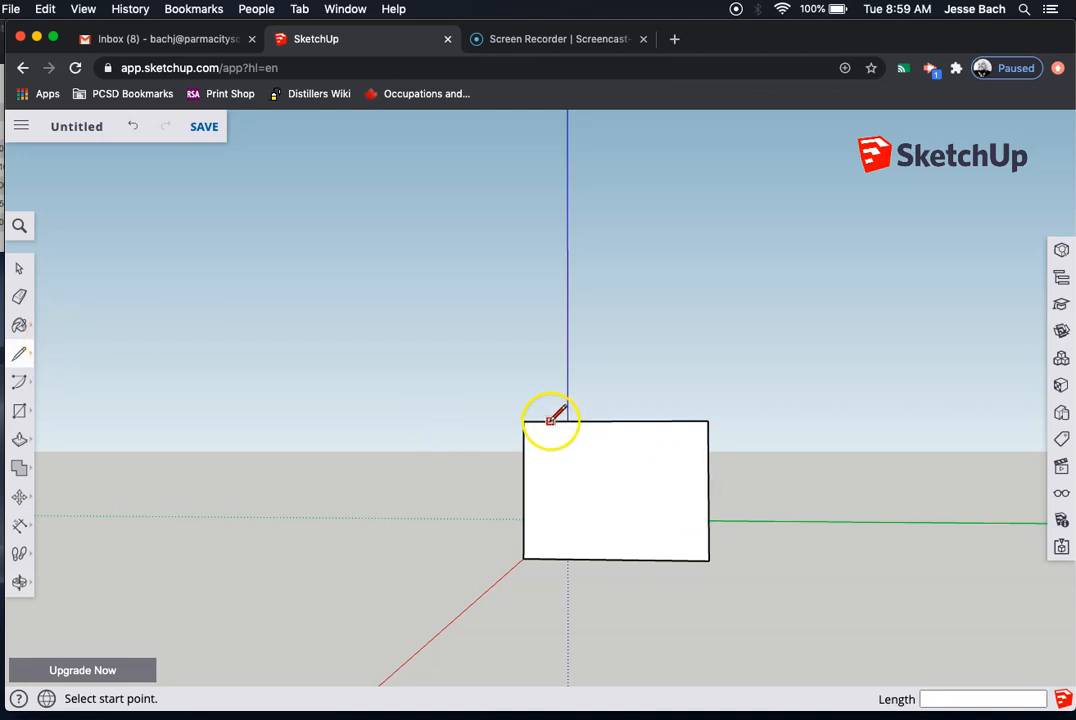
scroll(557, 466, "up", 3)
scroll(557, 466, "down", 4)
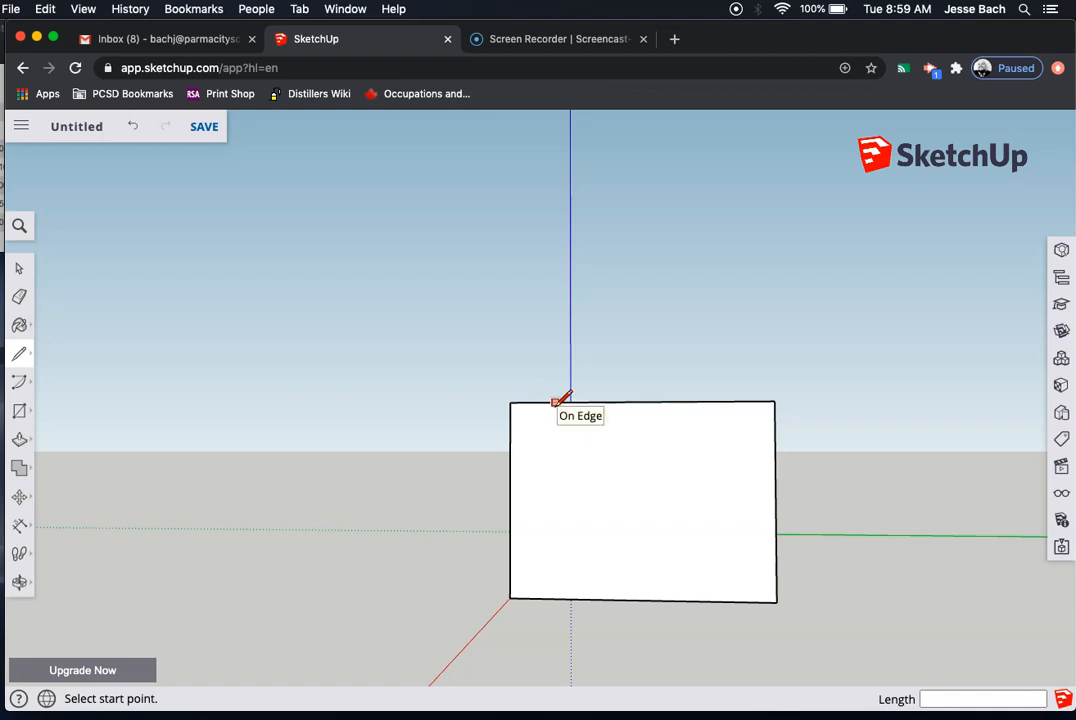
left_click(556, 401)
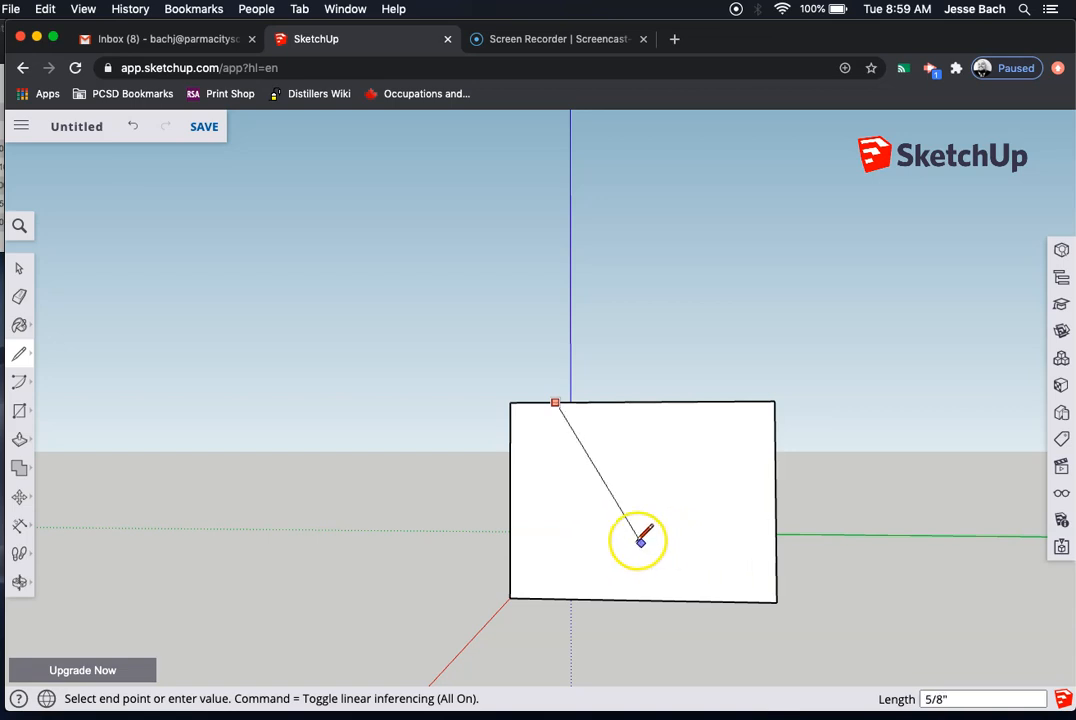
left_click(578, 531)
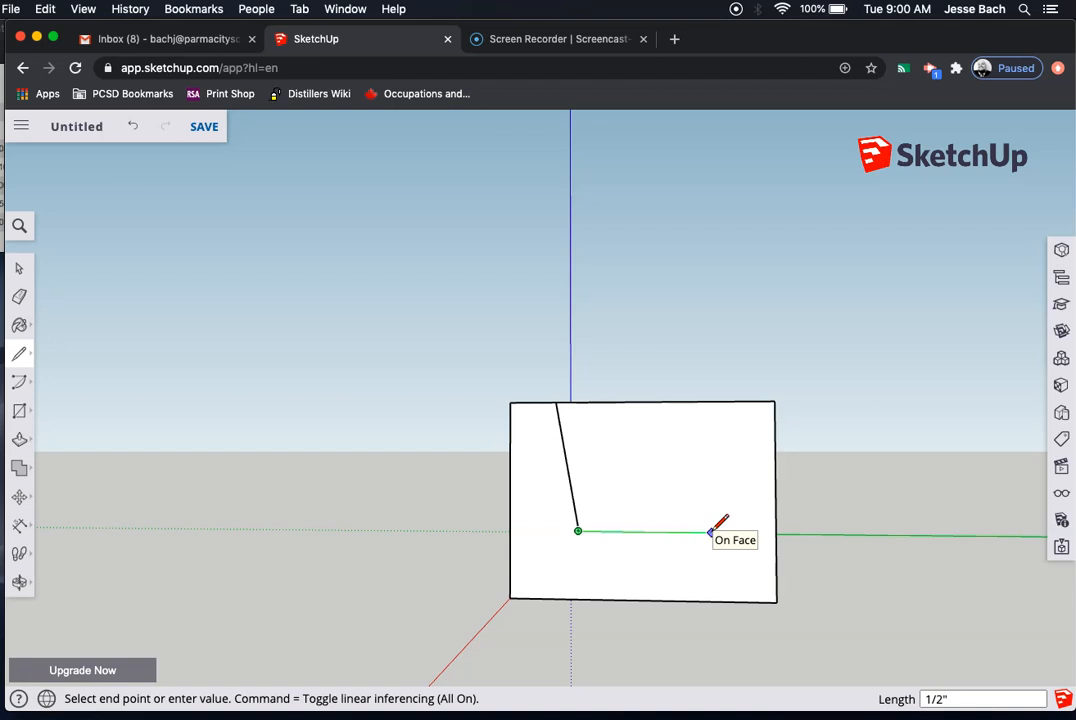
left_click(711, 531)
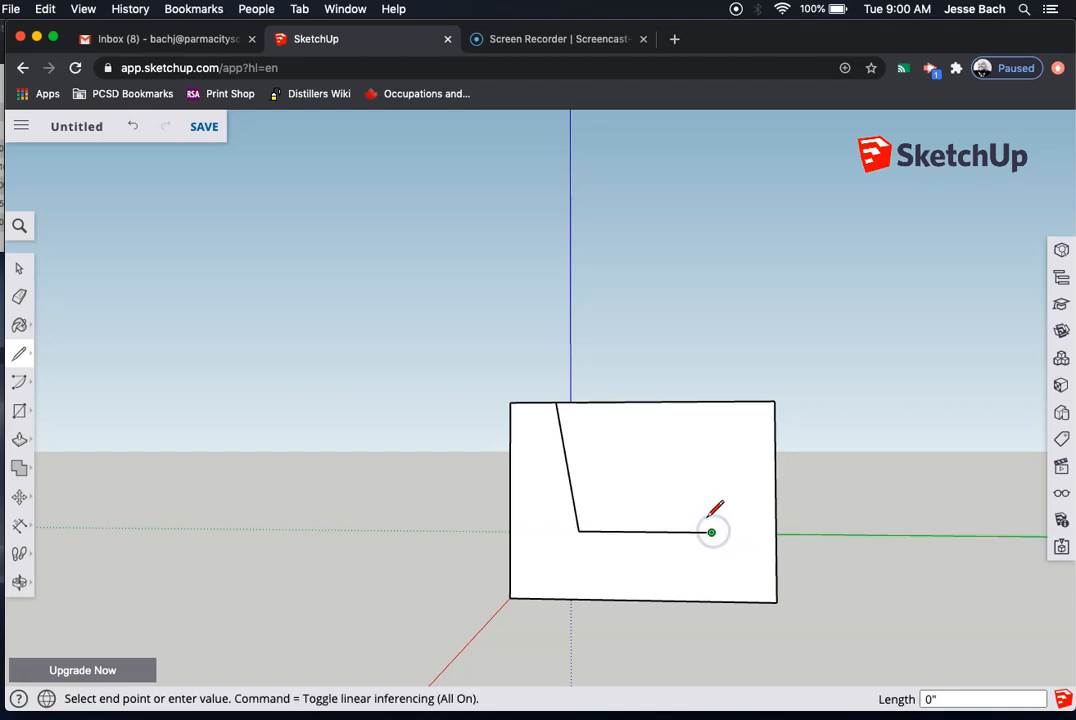
left_click(685, 402)
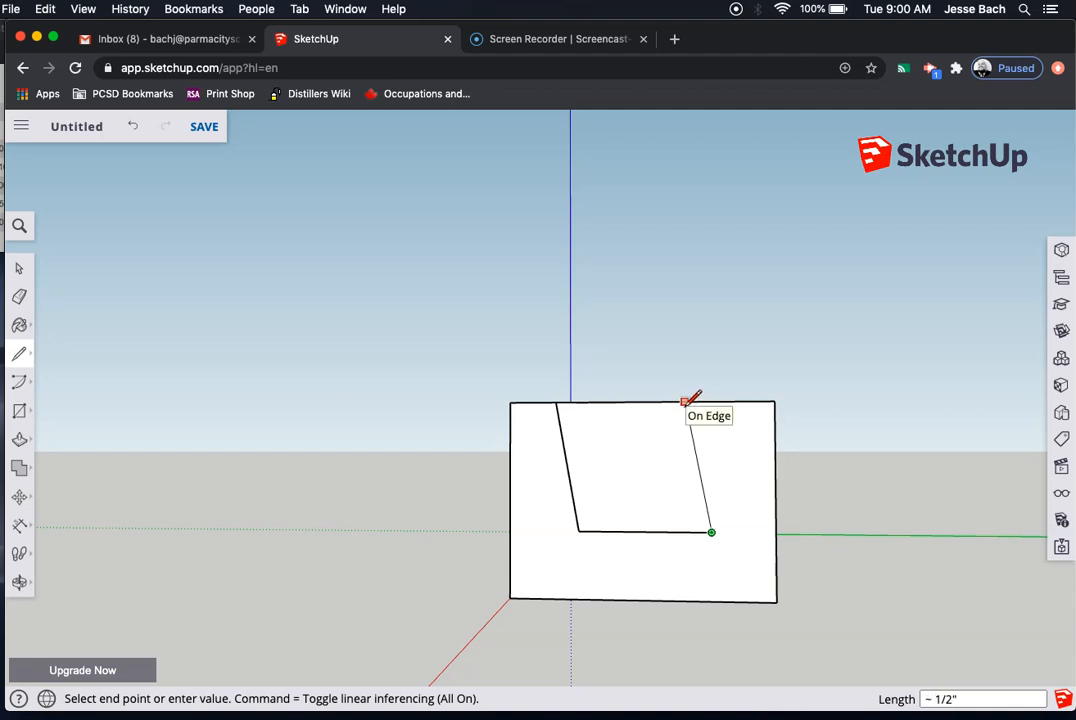
left_click(685, 402)
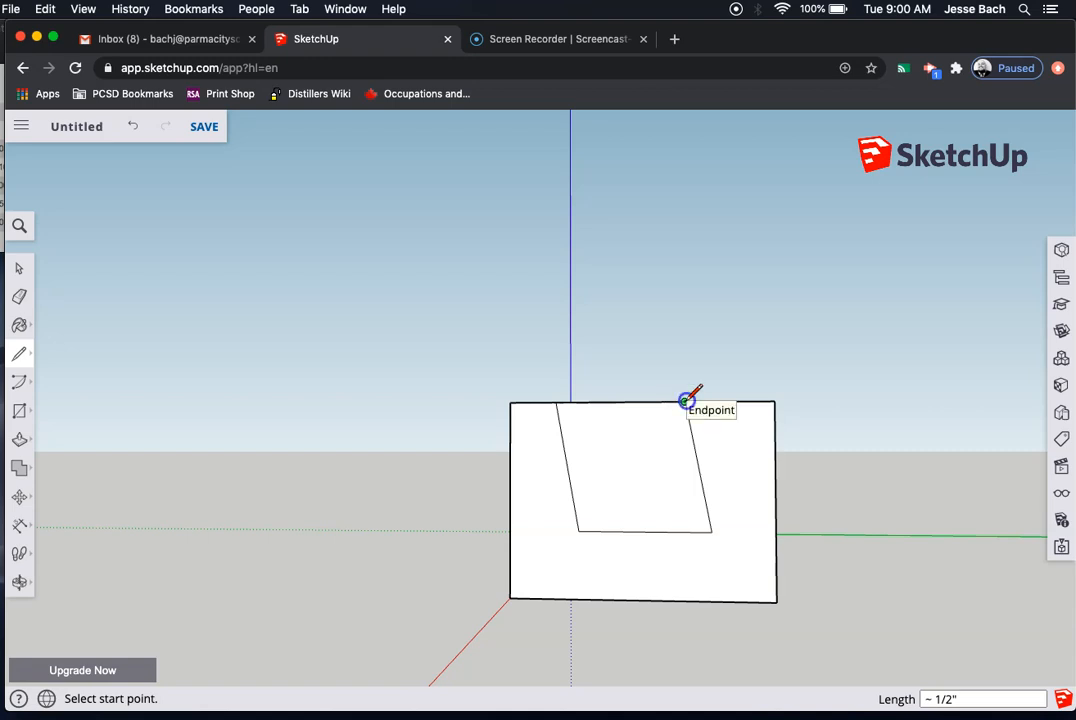
left_click(685, 402)
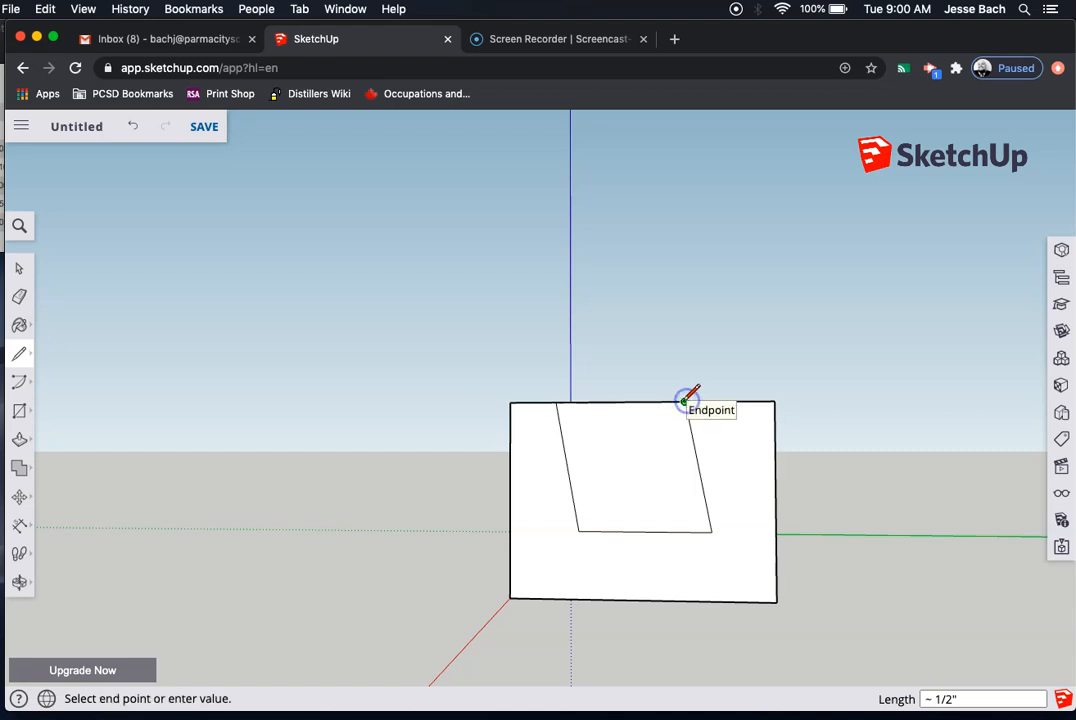
left_click(556, 402)
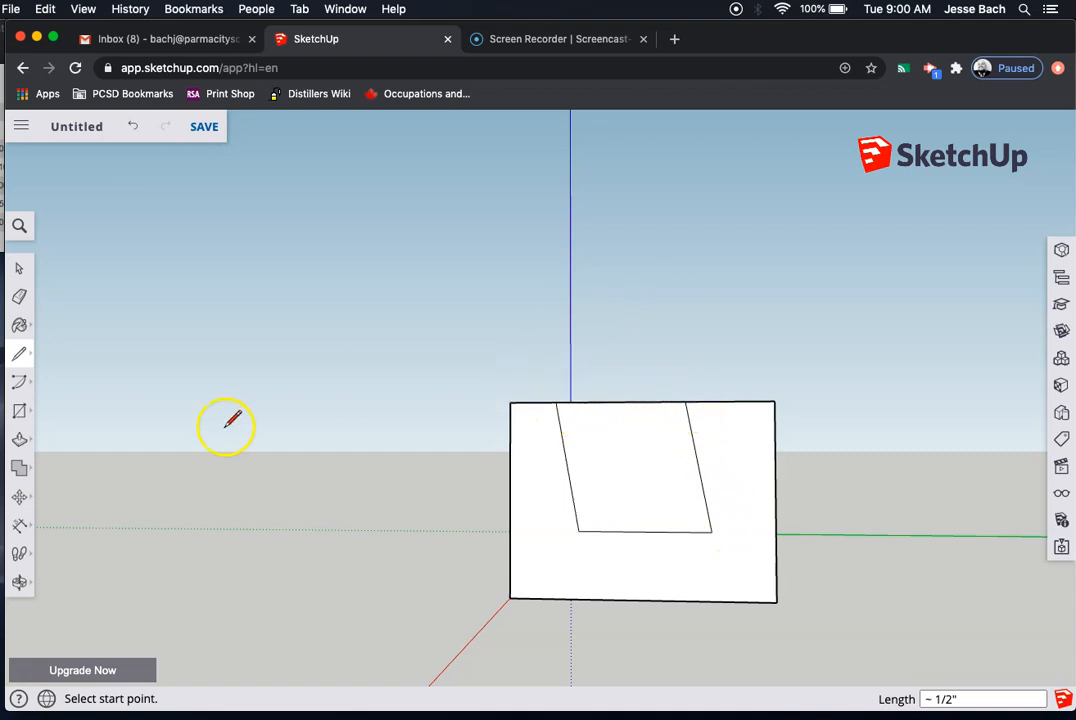
Push/Pull the slanted profile 3" back through the full length of the block to cut an open channel.
left_click(20, 443)
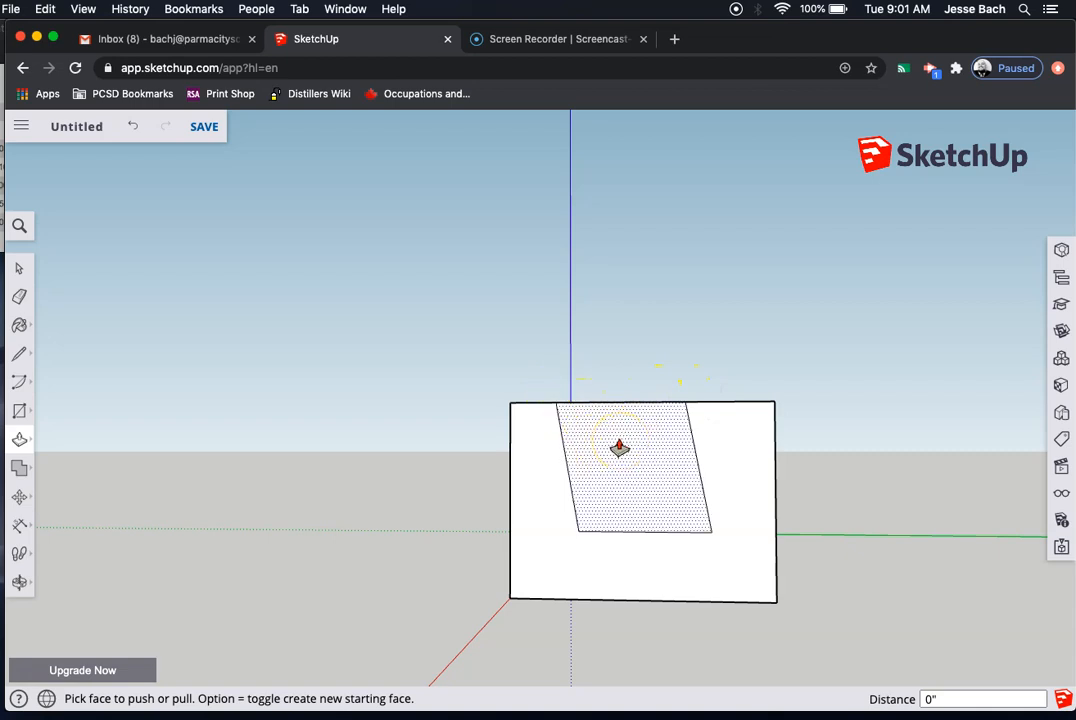
left_click(19, 582)
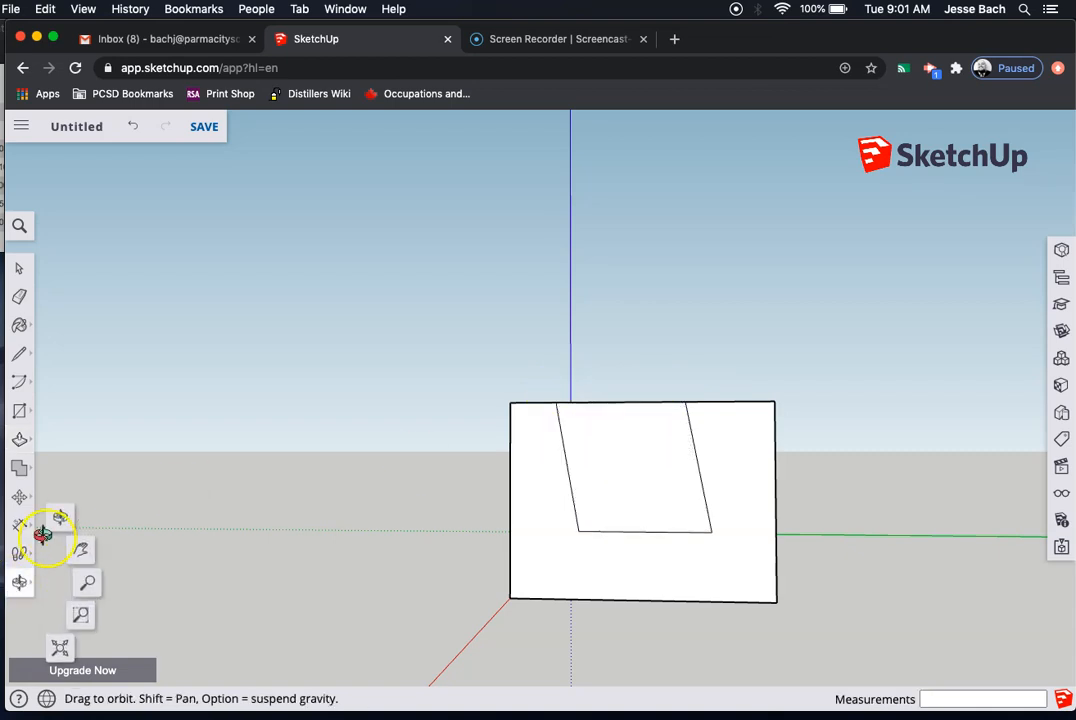
left_click(62, 518)
left_click_drag(394, 428, 283, 502)
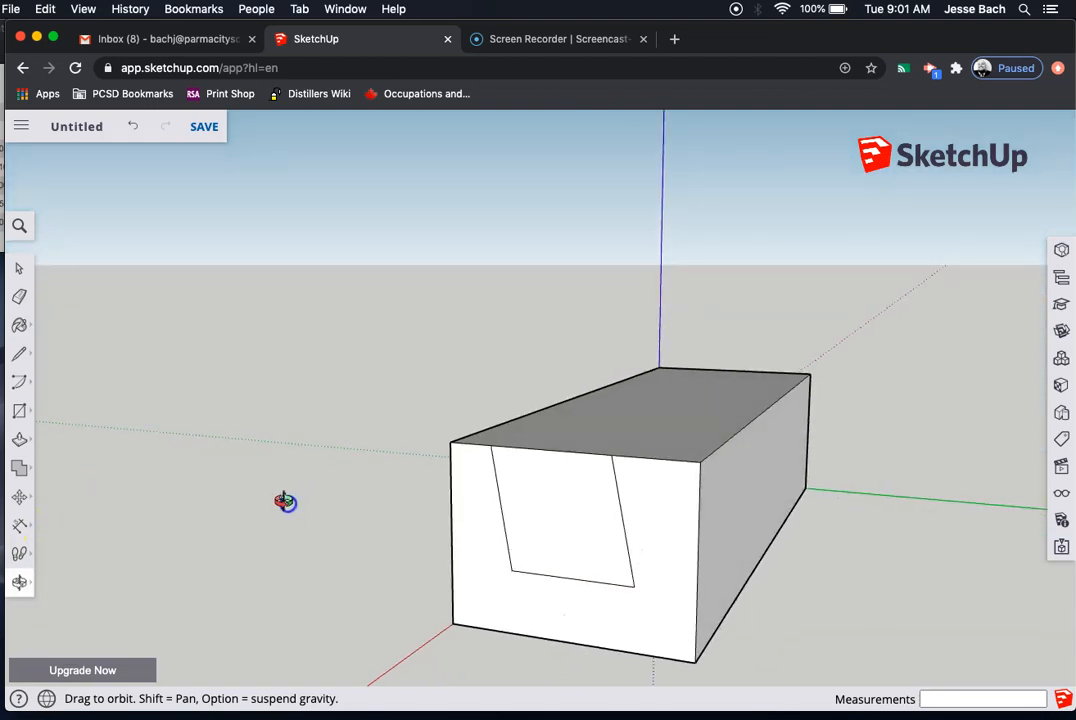
left_click(20, 442)
left_click(58, 410)
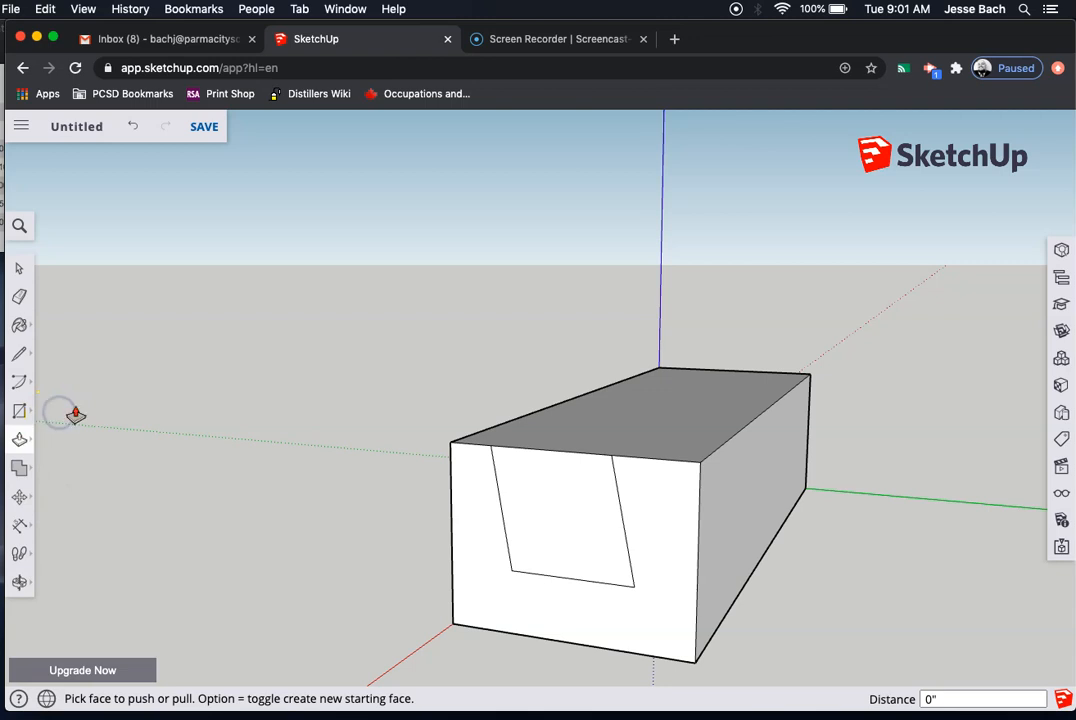
left_click(551, 497)
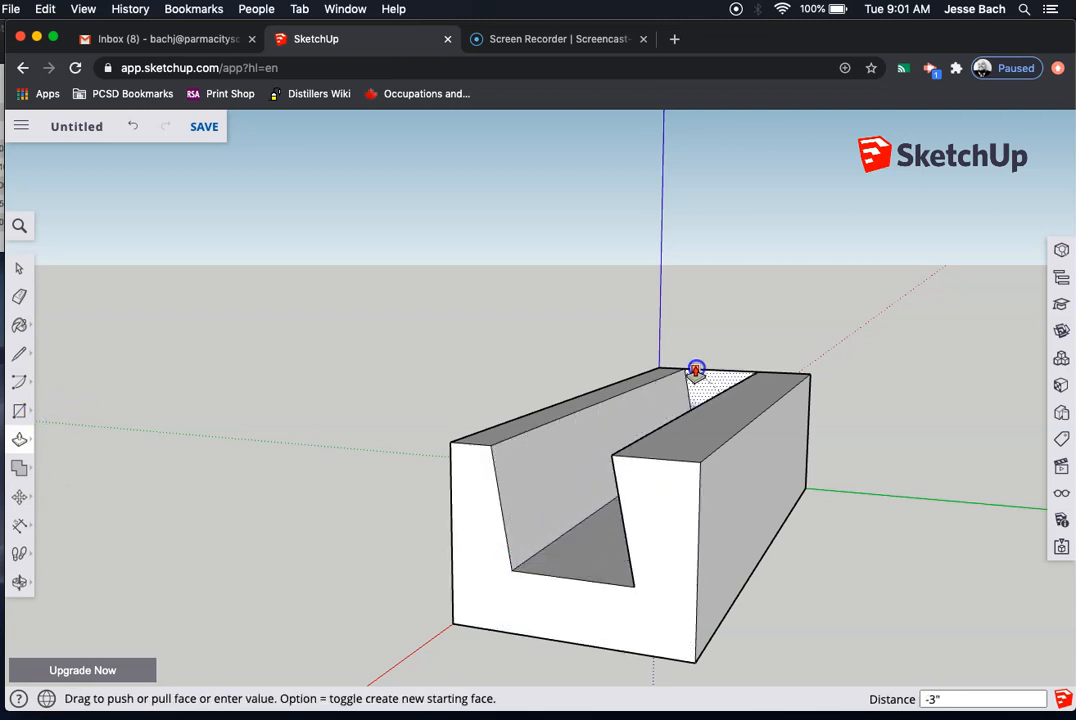
left_click(695, 372)
left_click(665, 300)
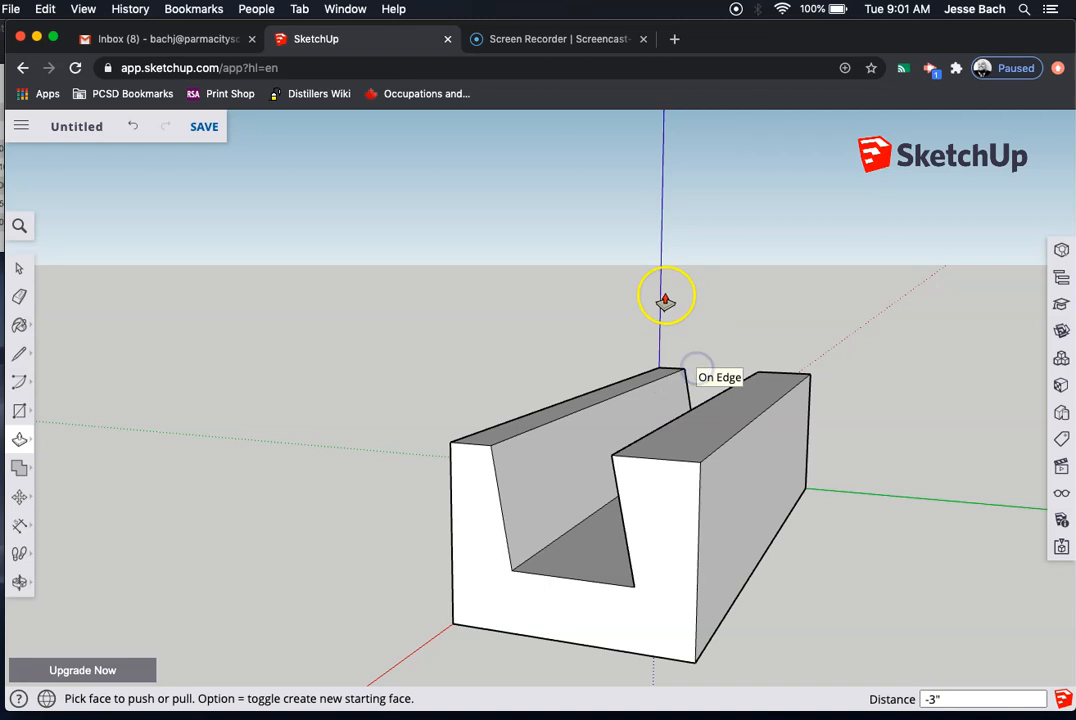
Examine the channeled block from a higher angle and at different distances.
left_click(20, 579)
left_click(60, 518)
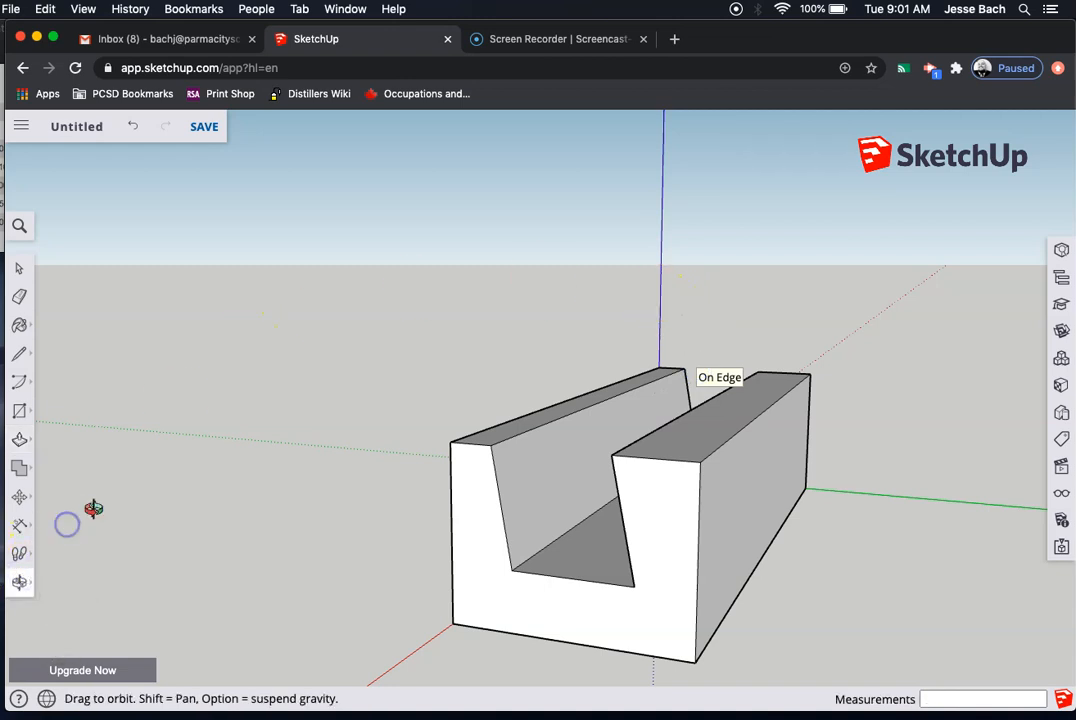
left_click_drag(509, 490, 521, 540)
scroll(547, 523, "down", 5)
scroll(547, 523, "up", 3)
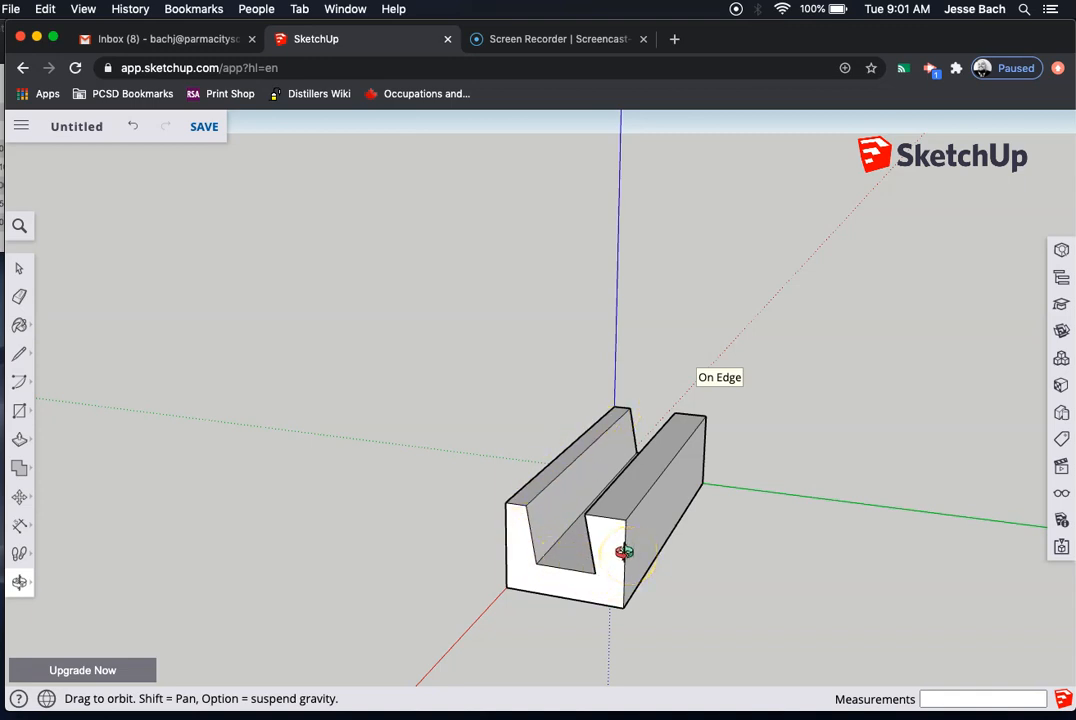
scroll(436, 577, "down", 4)
scroll(436, 577, "up", 2)
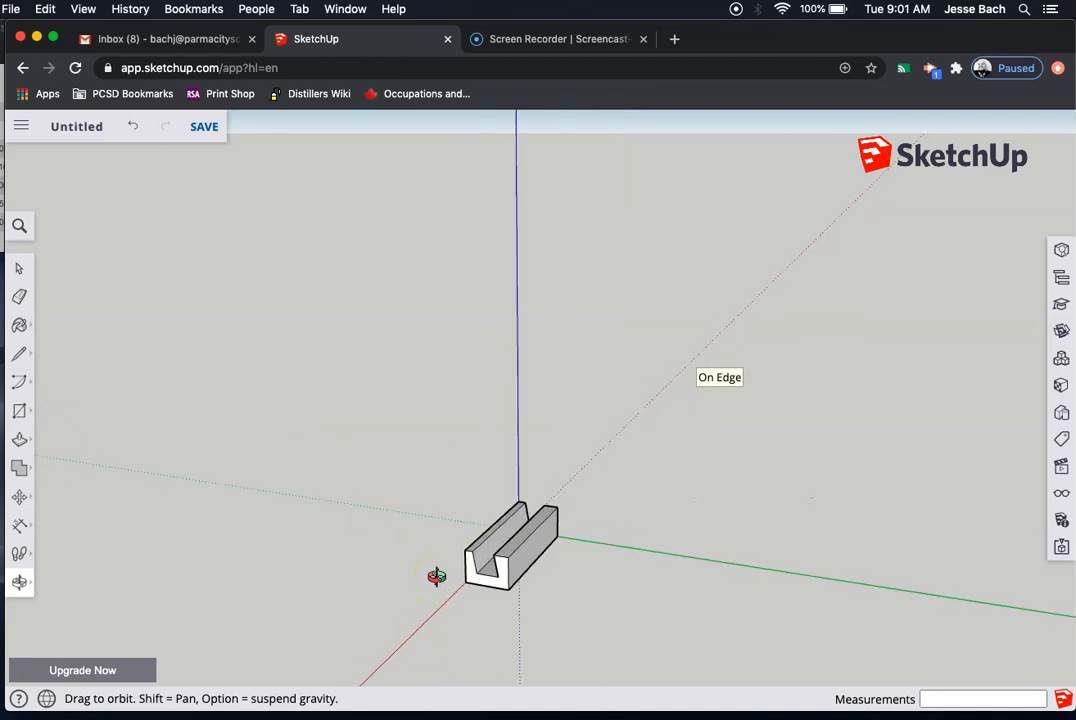
scroll(436, 577, "up", 2)
scroll(436, 577, "down", 3)
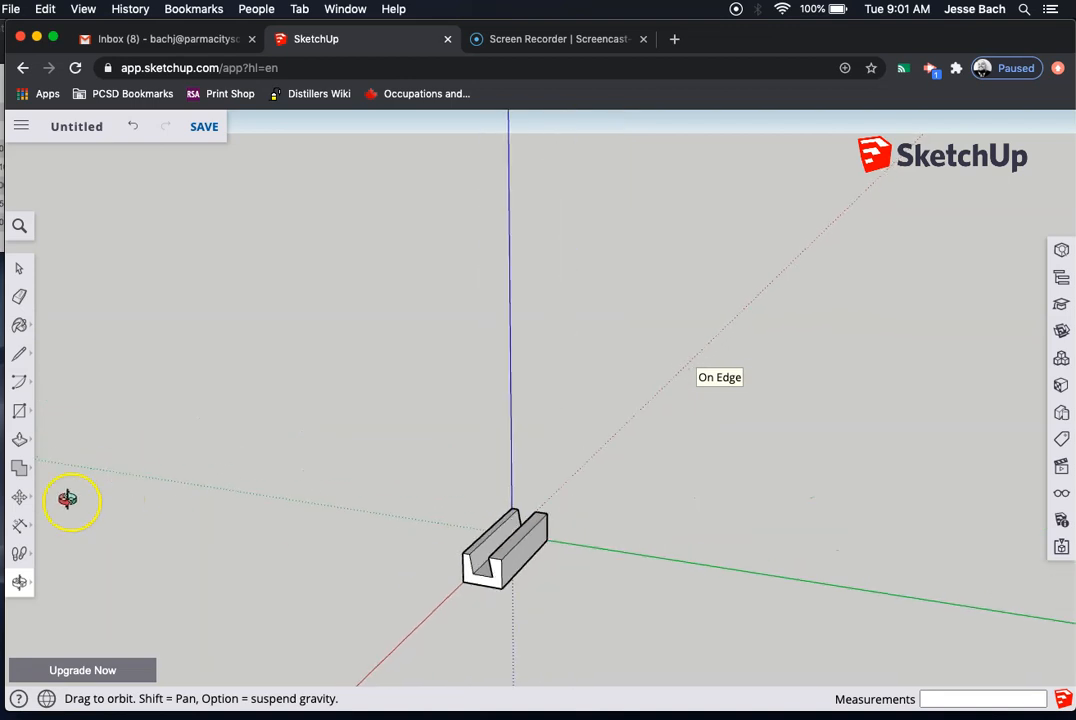
Push/Pull the U-shaped front end face of the channeled block outward about 3 7/8" to lengthen the block.
left_click(19, 440)
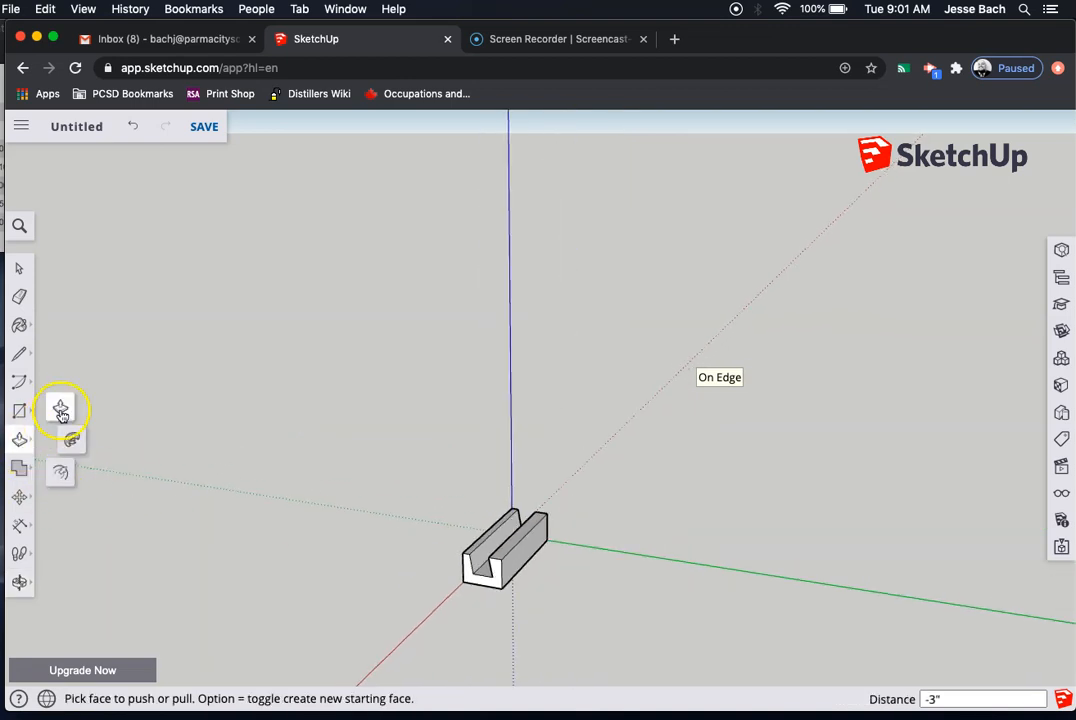
left_click(60, 412)
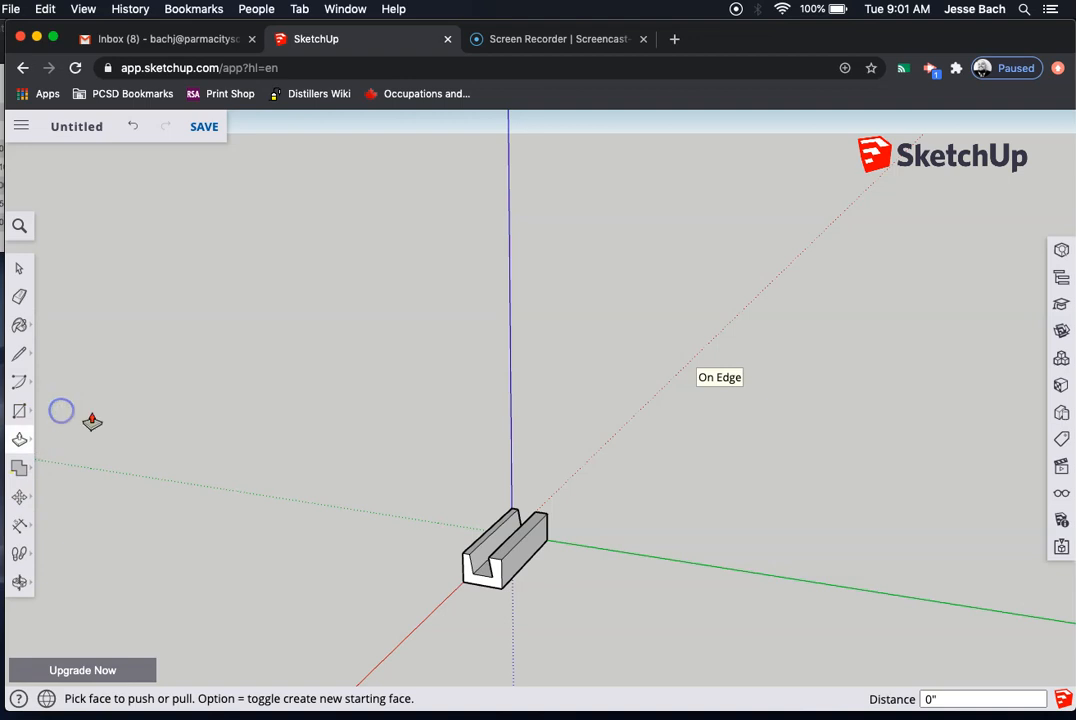
left_click(470, 570)
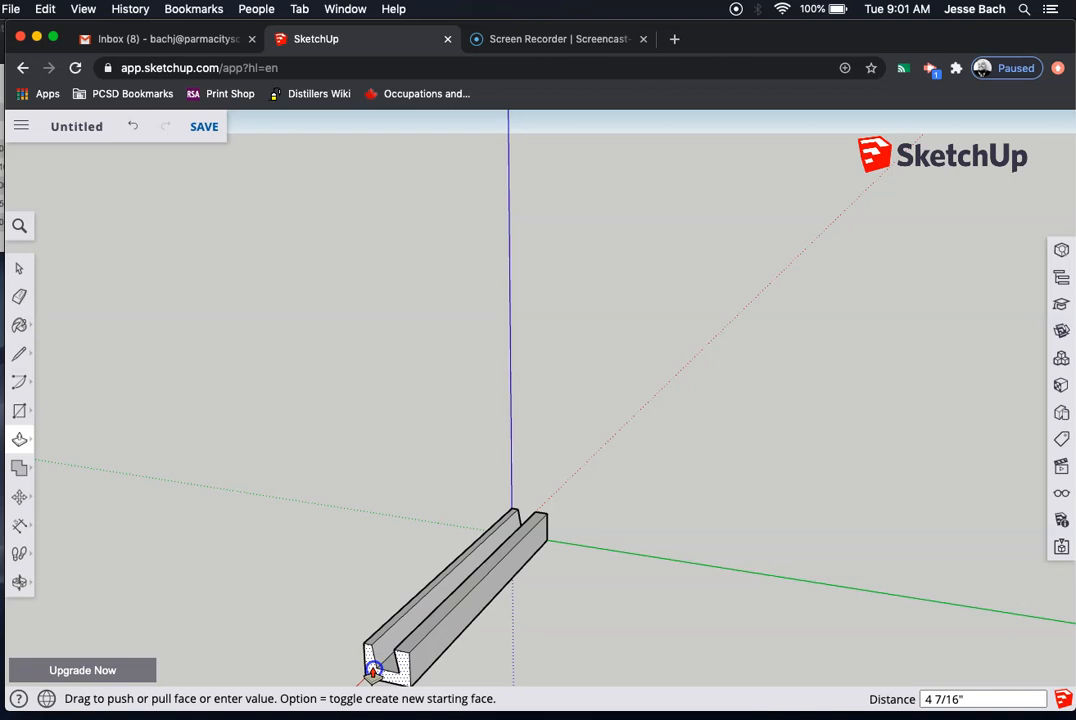
left_click(385, 648)
scroll(470, 597, "down", 5)
scroll(470, 597, "up", 8)
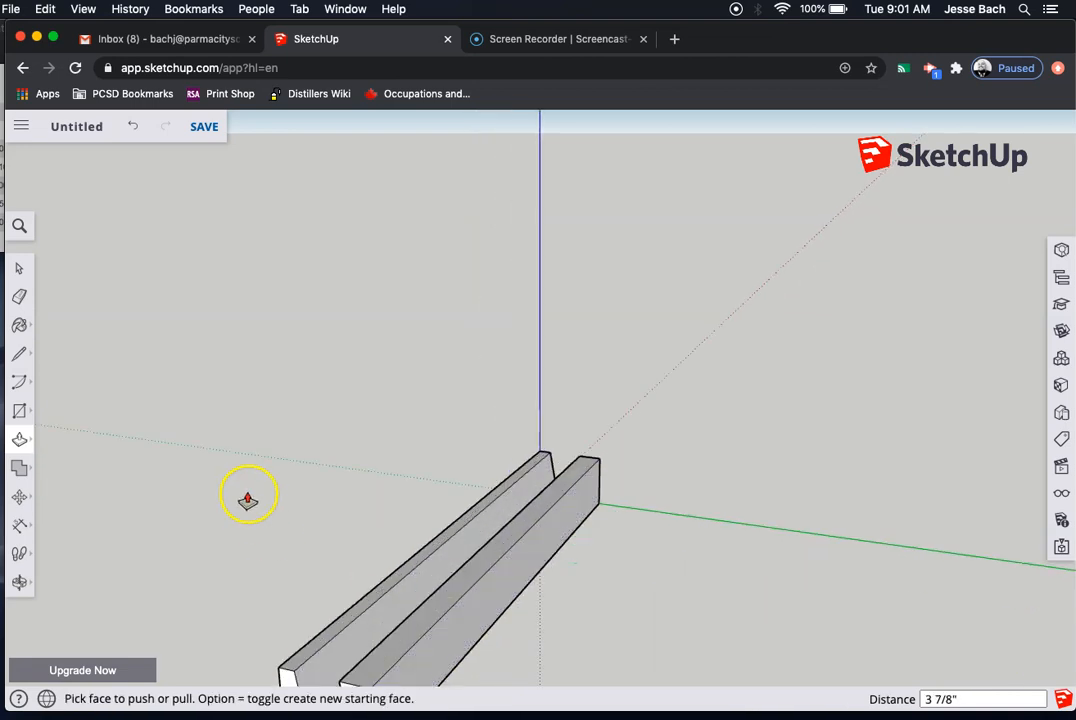
scroll(133, 477, "down", 4)
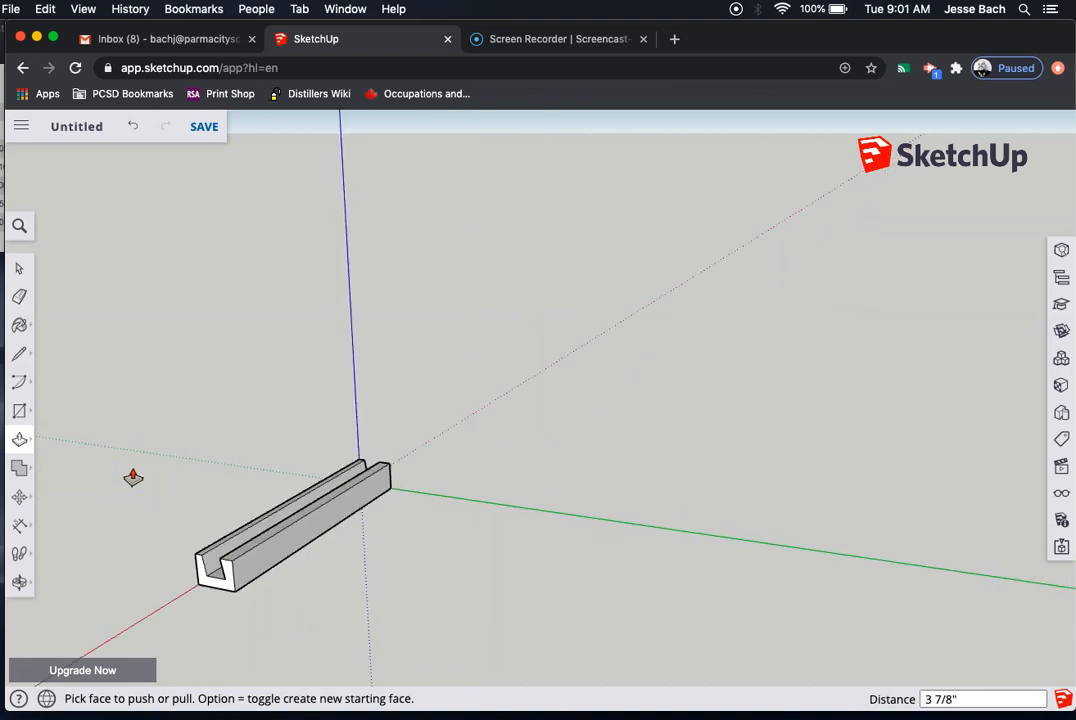
left_click(143, 497)
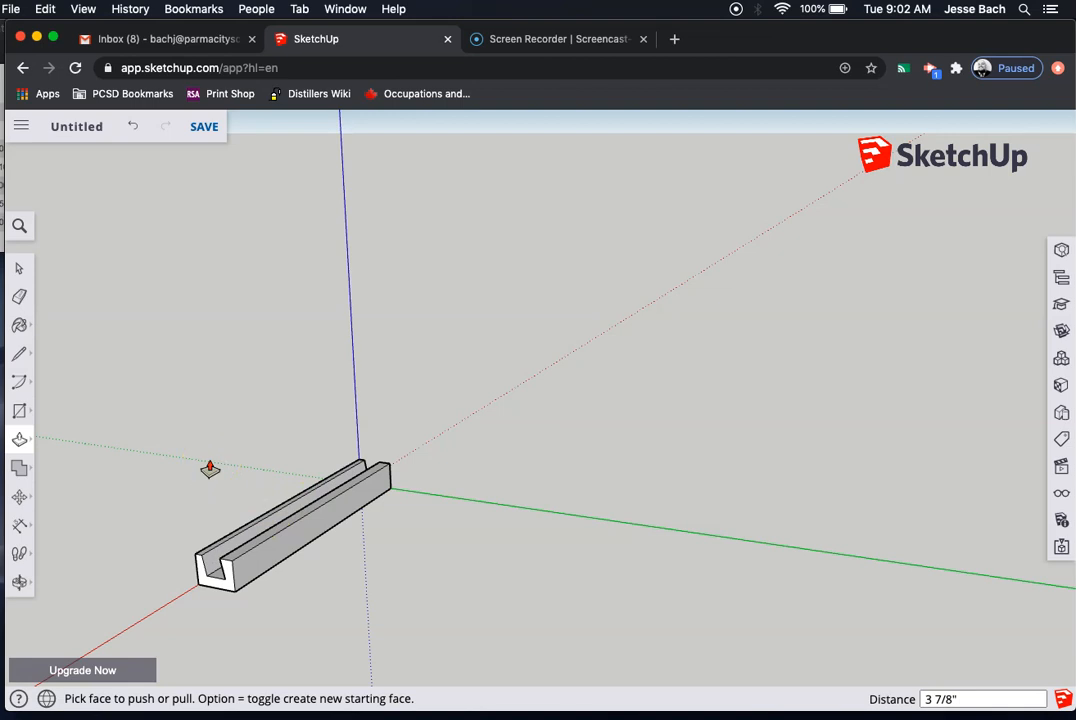
scroll(210, 468, "up", 2)
scroll(210, 468, "down", 2)
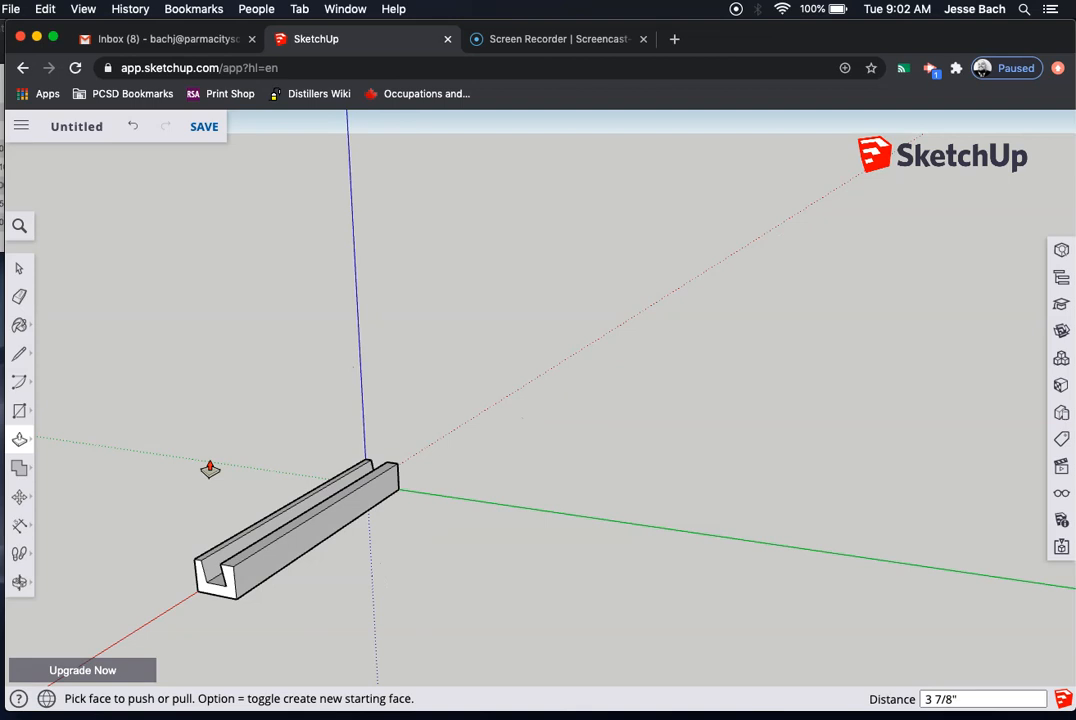